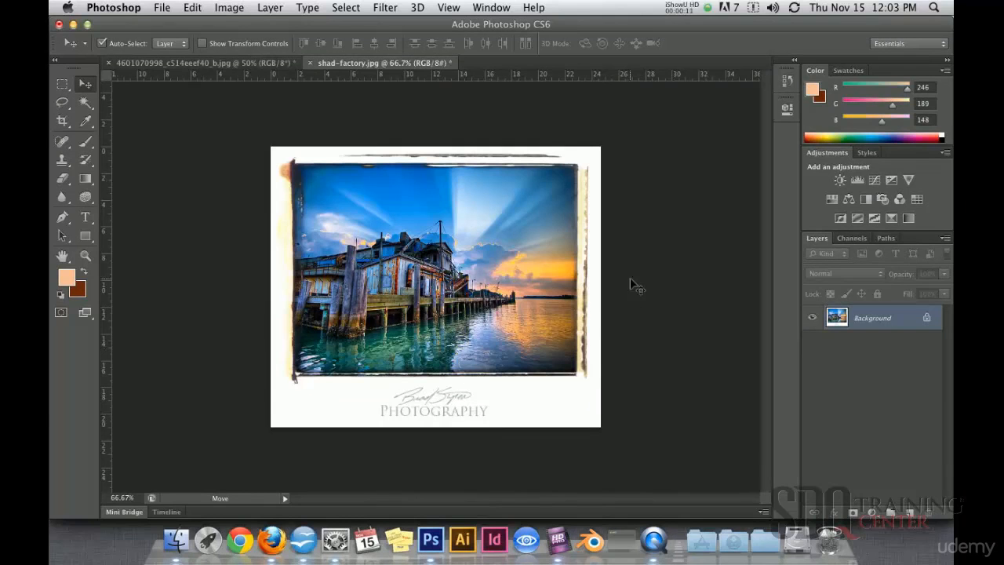
Convert the locked Background layer of the dock photo into a regular layer with the default settings.
{"action": "left_click", "coordinate": [500, 292], "text": "alt"}
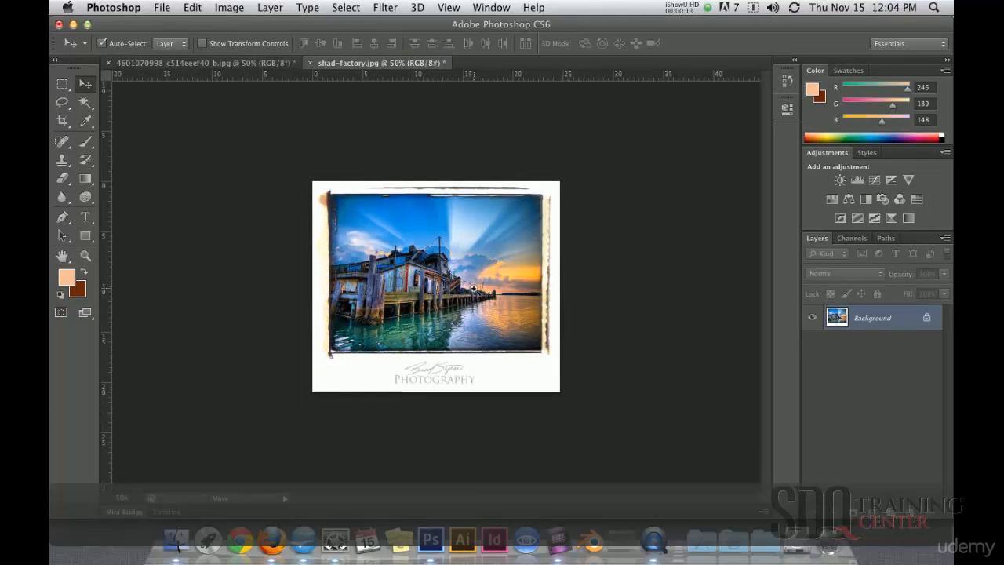
{"action": "key", "text": "super+equal"}
{"action": "double_click", "coordinate": [829, 327]}
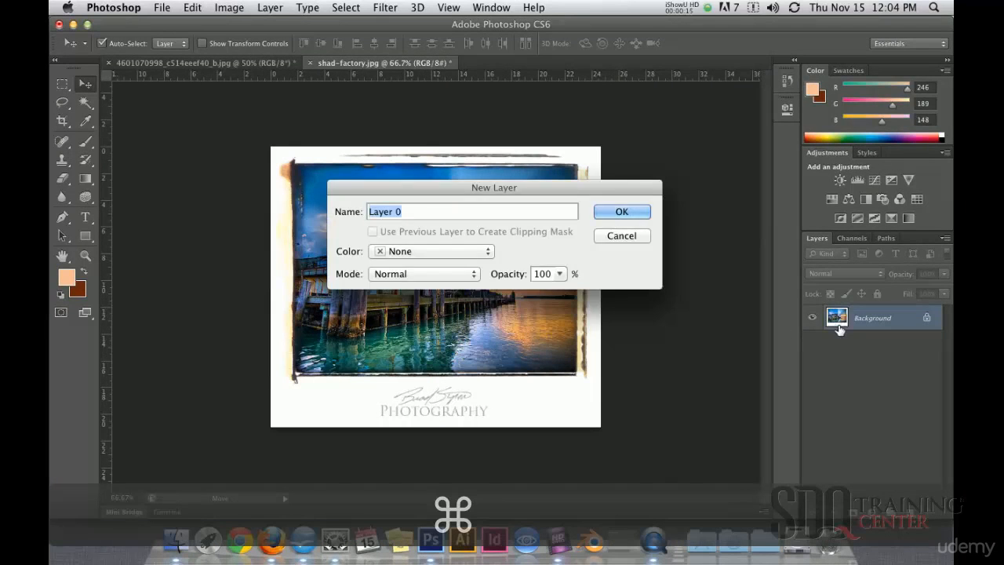
{"action": "key", "text": "Return"}
Extend the canvas with the Crop tool to about double width, leaving empty space to the right of the photo.
{"action": "key", "text": "super+minus"}
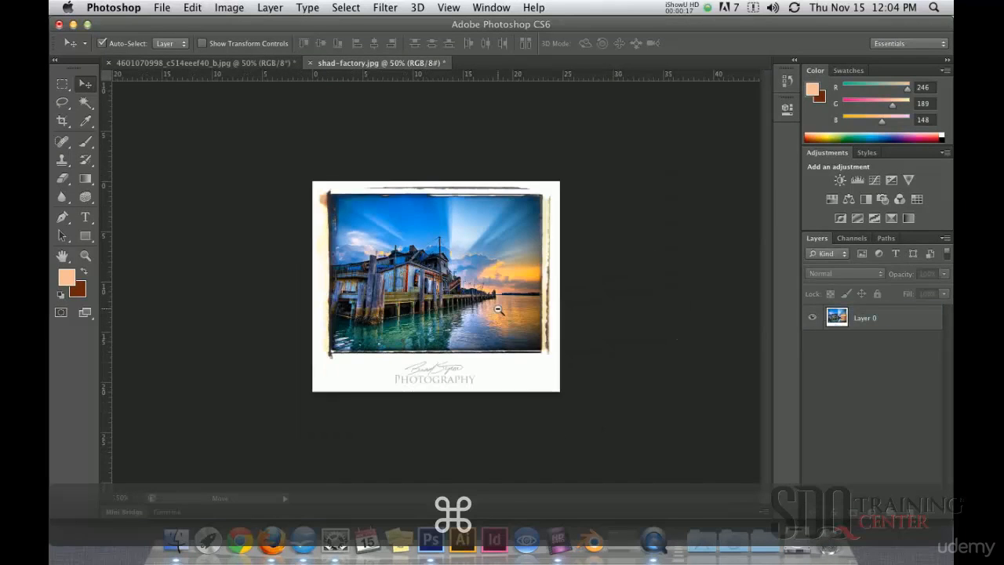
{"action": "key", "text": "super+minus"}
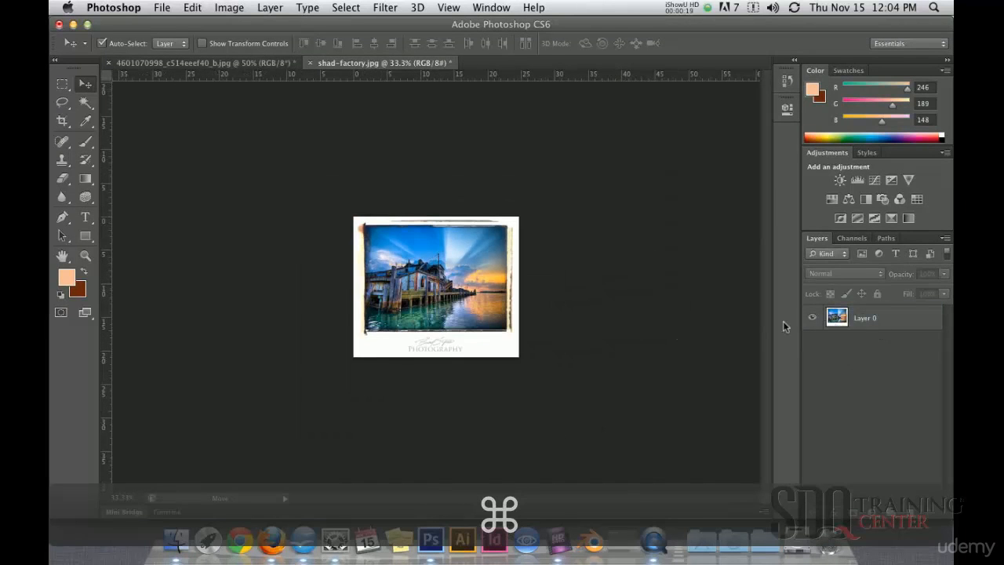
{"action": "left_click", "coordinate": [62, 121]}
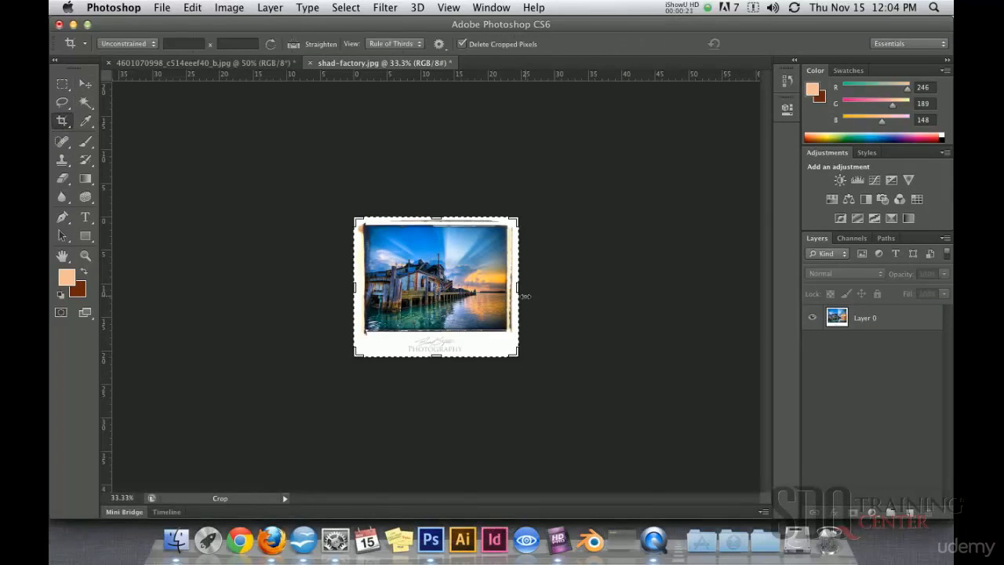
{"action": "left_click_drag", "start_coordinate": [517, 287], "coordinate": [683, 288]}
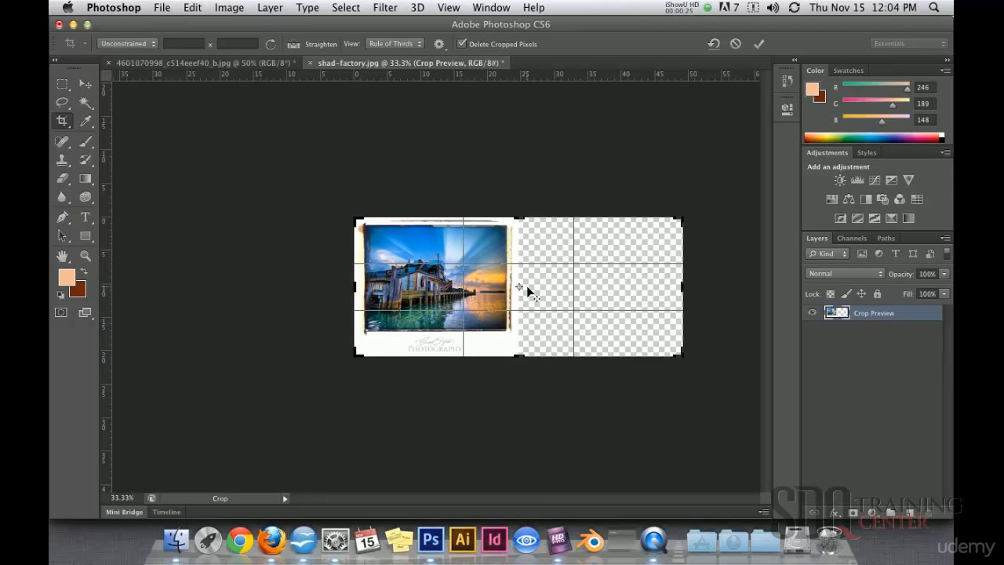
{"action": "key", "text": "Return"}
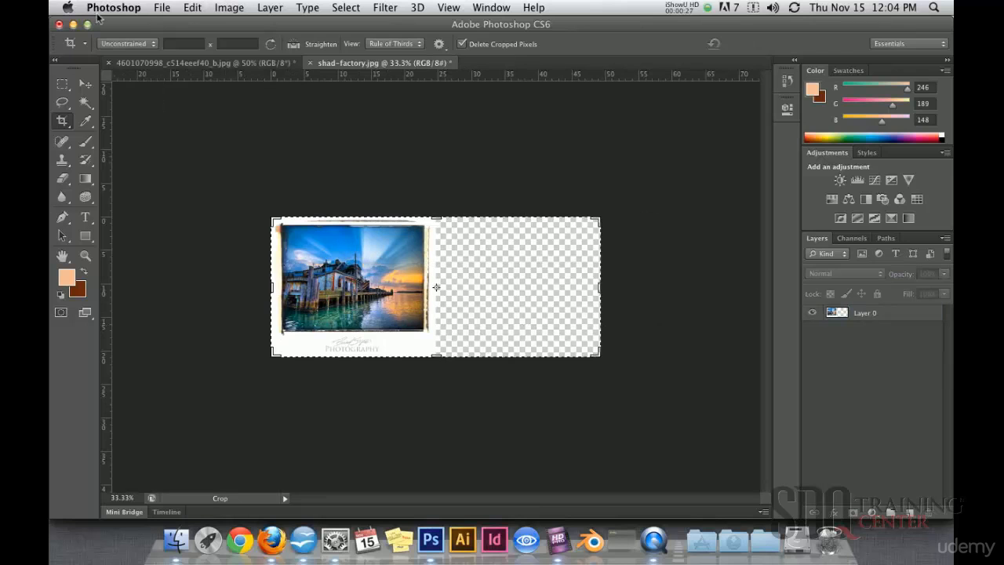
Duplicate the photo layer, move the copy into the empty half of the canvas, and reselect the original layer.
{"action": "left_click", "coordinate": [86, 84]}
{"action": "left_click_drag", "start_coordinate": [829, 318], "coordinate": [909, 511]}
{"action": "left_click_drag", "start_coordinate": [359, 297], "coordinate": [531, 319]}
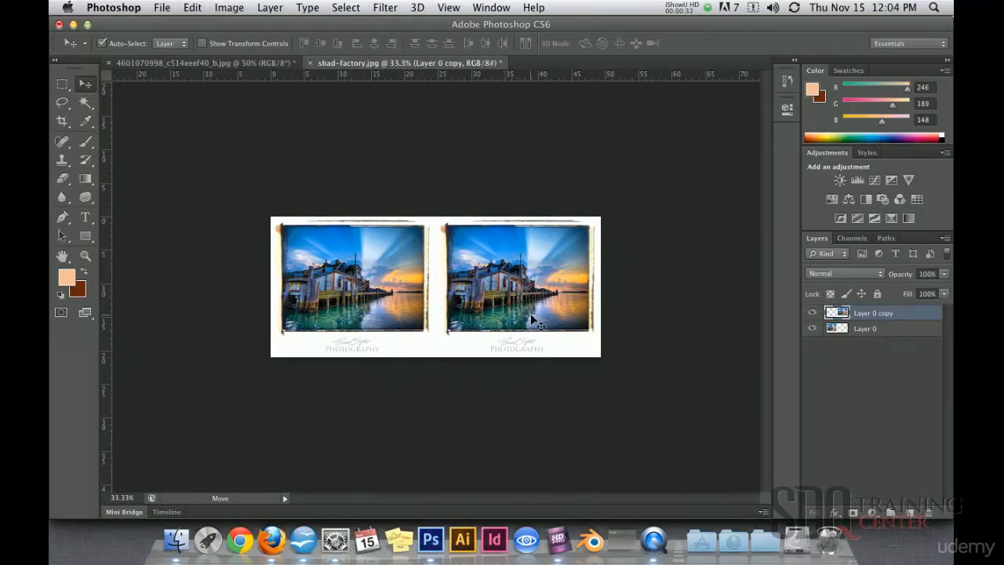
{"action": "left_click", "coordinate": [430, 204]}
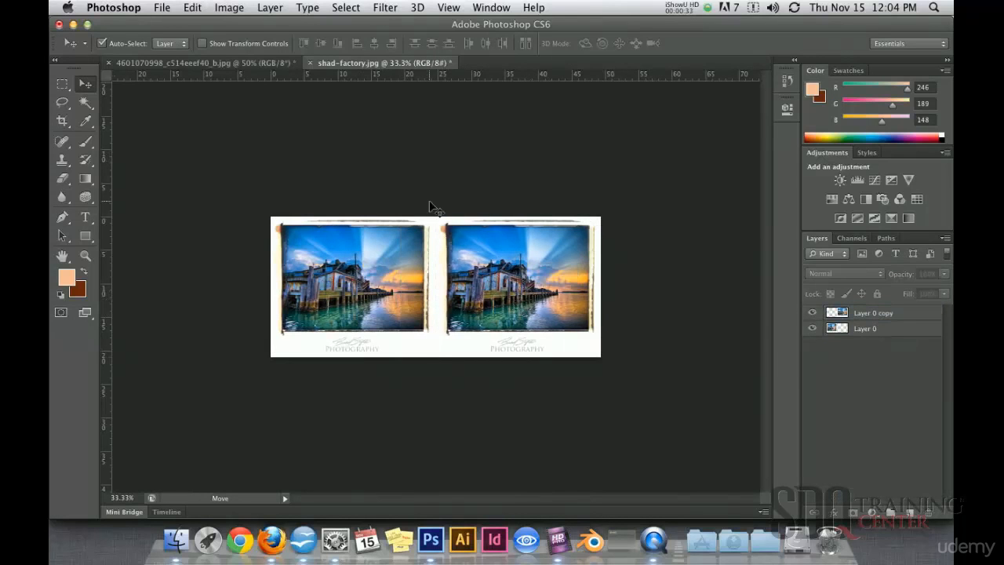
{"action": "left_click", "coordinate": [838, 333]}
{"action": "key", "text": "super+equal"}
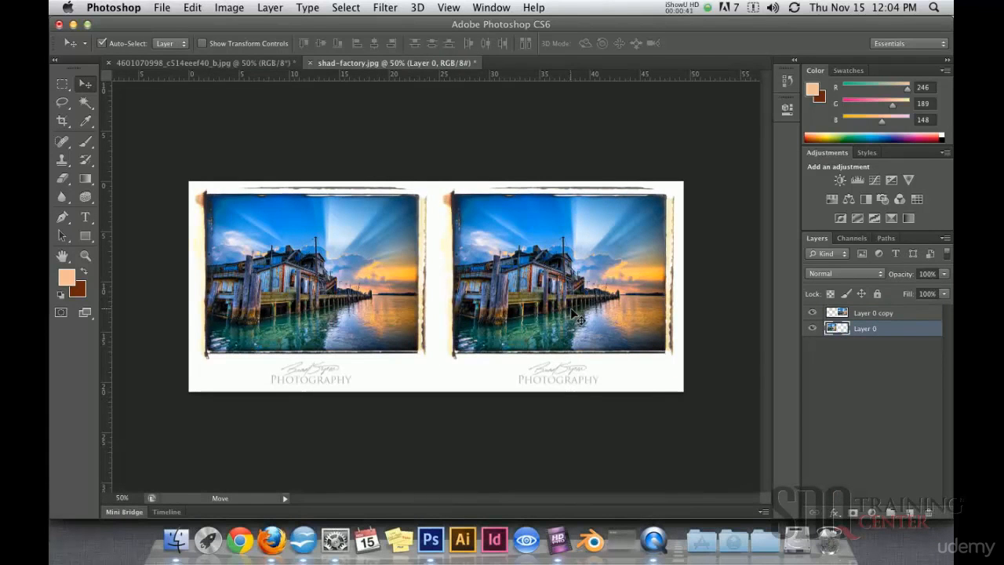
Try the Desaturate adjustment on the original dock photo layer and undo it.
{"action": "left_click", "coordinate": [227, 9]}
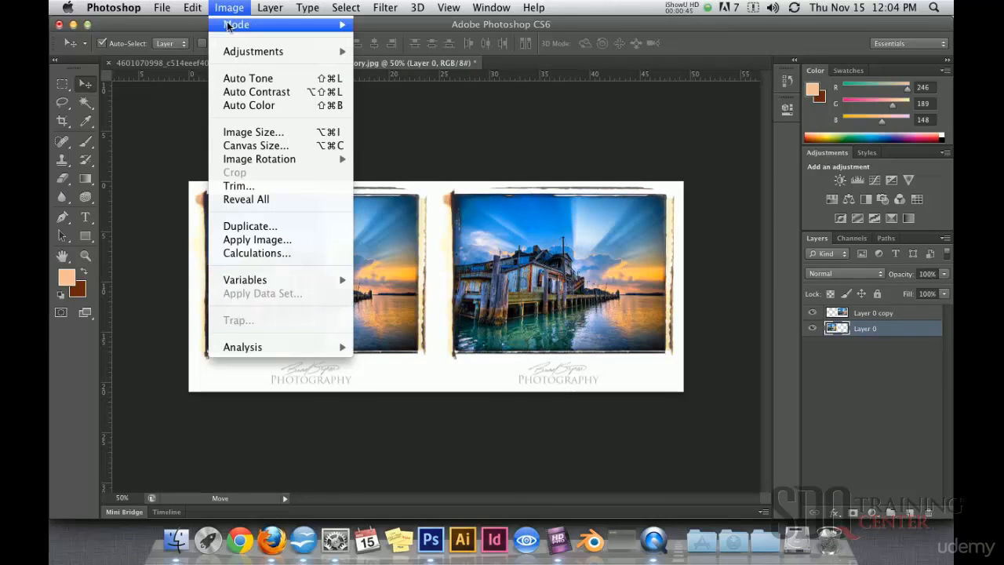
{"action": "mouse_move", "coordinate": [238, 55]}
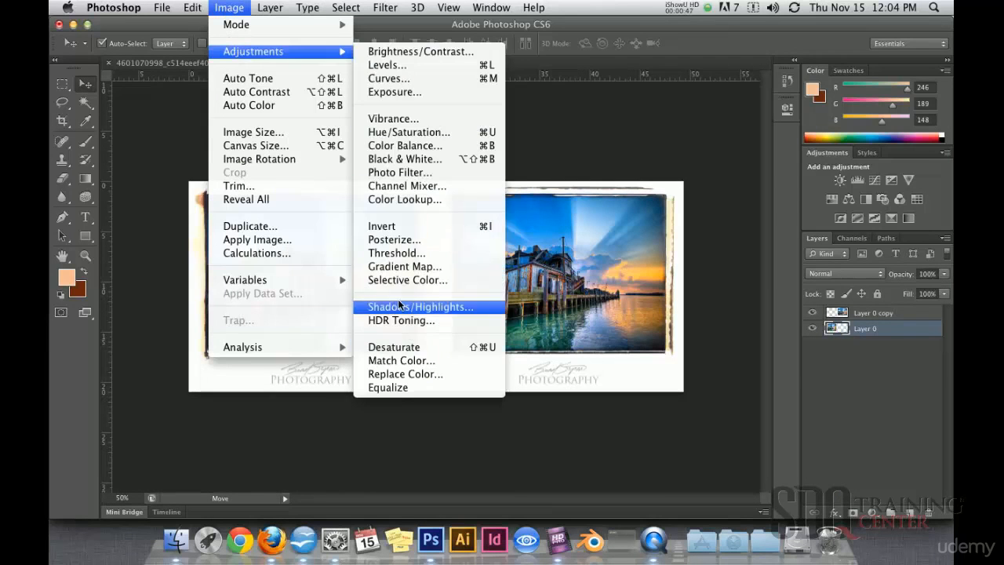
{"action": "left_click", "coordinate": [486, 347]}
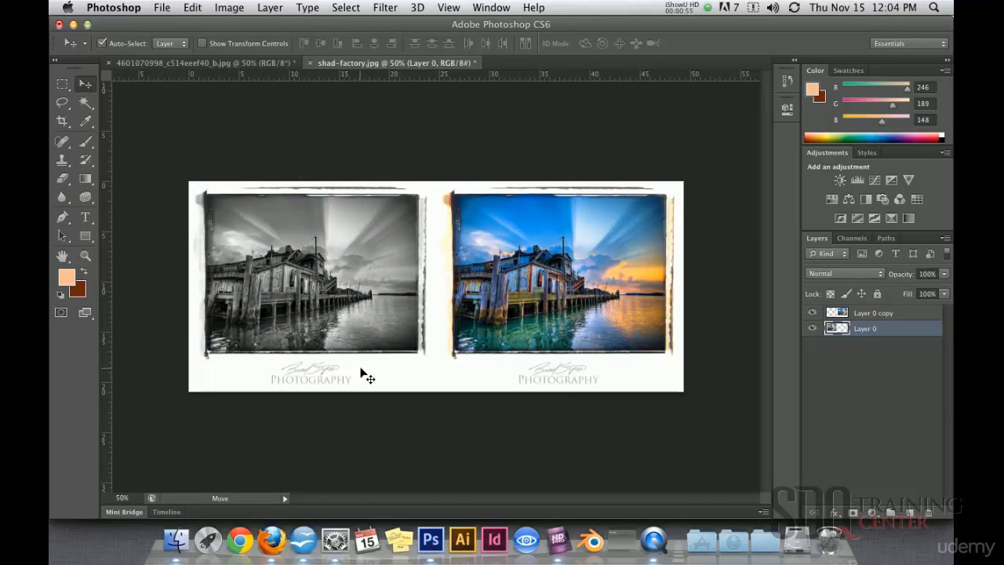
{"action": "key", "text": "super+z"}
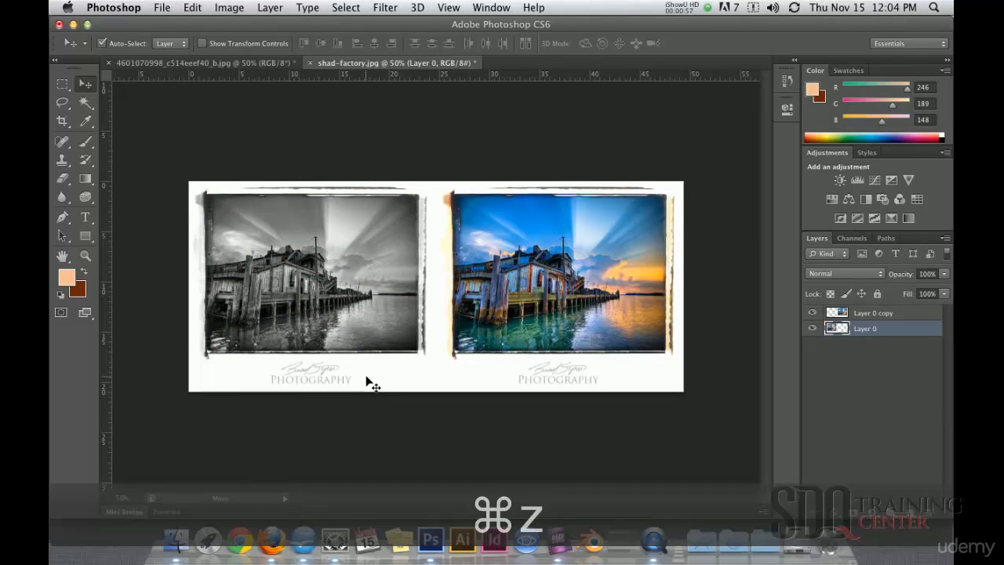
Turn the original dock photo layer grayscale with a Hue/Saturation adjustment, setting Saturation to -100.
{"action": "left_click", "coordinate": [226, 8]}
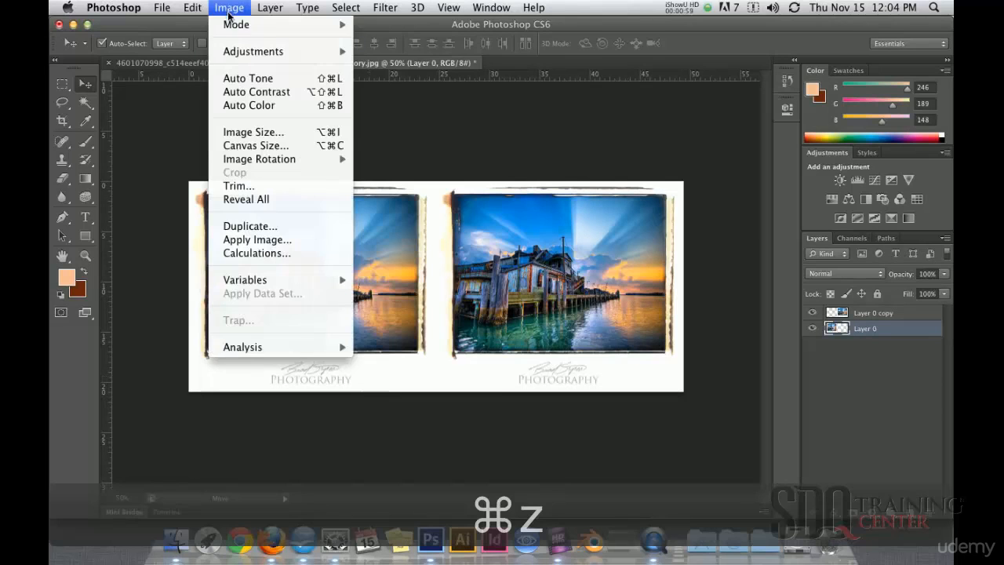
{"action": "mouse_move", "coordinate": [259, 51]}
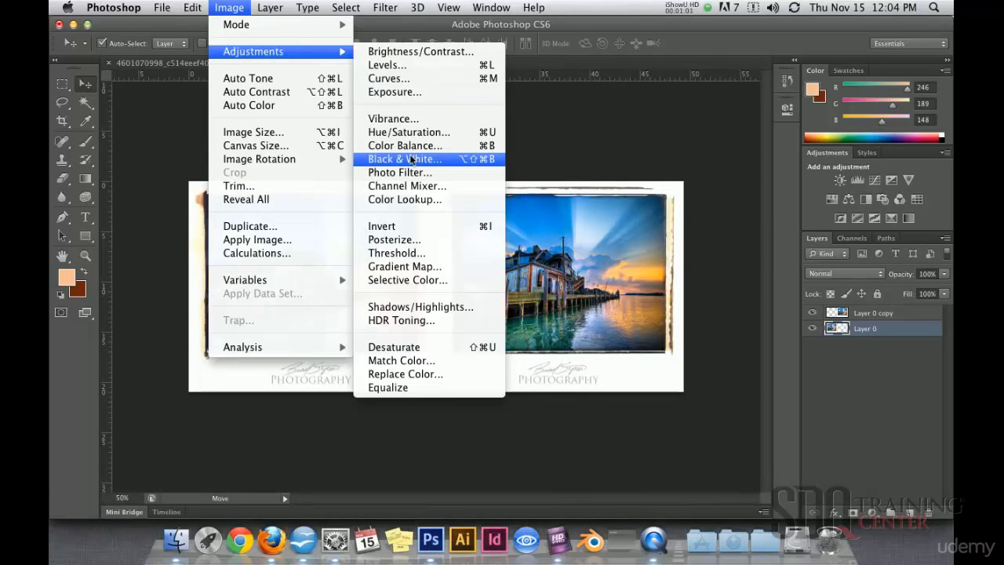
{"action": "left_click", "coordinate": [402, 133]}
{"action": "left_click_drag", "start_coordinate": [580, 135], "coordinate": [604, 57]}
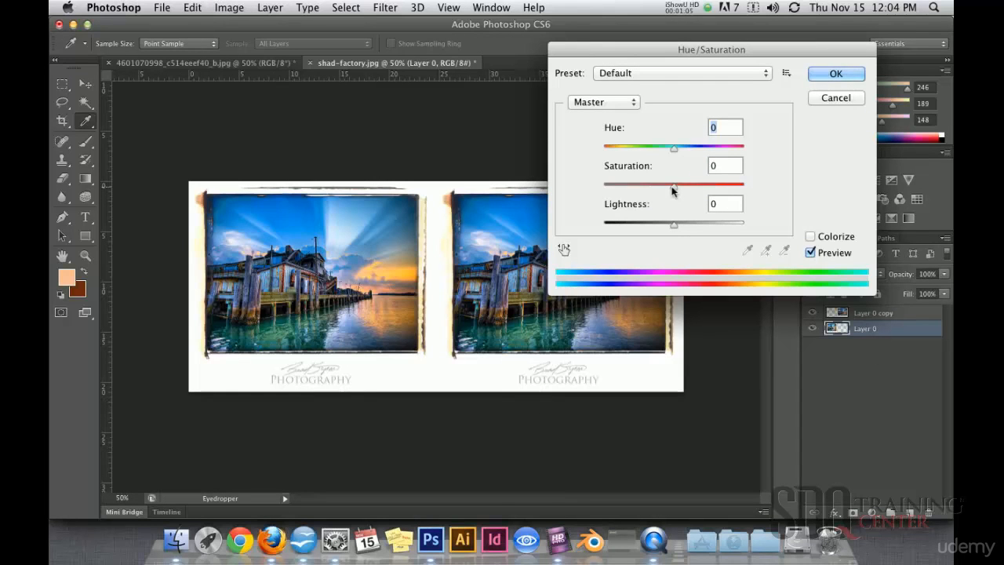
{"action": "left_click_drag", "start_coordinate": [671, 186], "coordinate": [573, 196]}
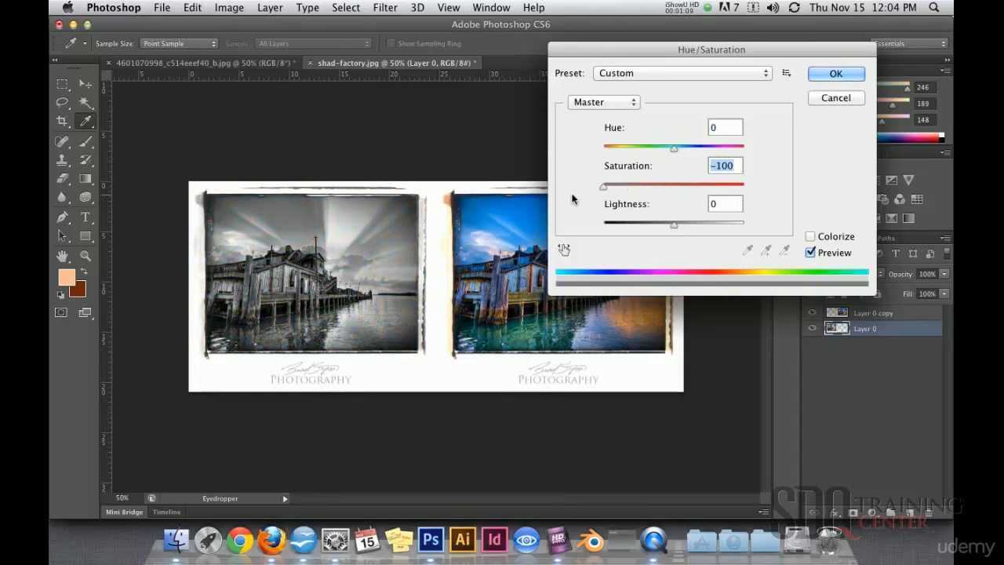
{"action": "mouse_move", "coordinate": [603, 188]}
{"action": "left_mouse_down"}
{"action": "mouse_move", "coordinate": [659, 188]}
{"action": "mouse_move", "coordinate": [594, 193]}
{"action": "left_mouse_up"}
{"action": "mouse_move", "coordinate": [590, 188]}
{"action": "left_mouse_down"}
{"action": "mouse_move", "coordinate": [743, 185]}
{"action": "mouse_move", "coordinate": [644, 185]}
{"action": "mouse_move", "coordinate": [712, 177]}
{"action": "mouse_move", "coordinate": [726, 179]}
{"action": "mouse_move", "coordinate": [602, 185]}
{"action": "left_mouse_up"}
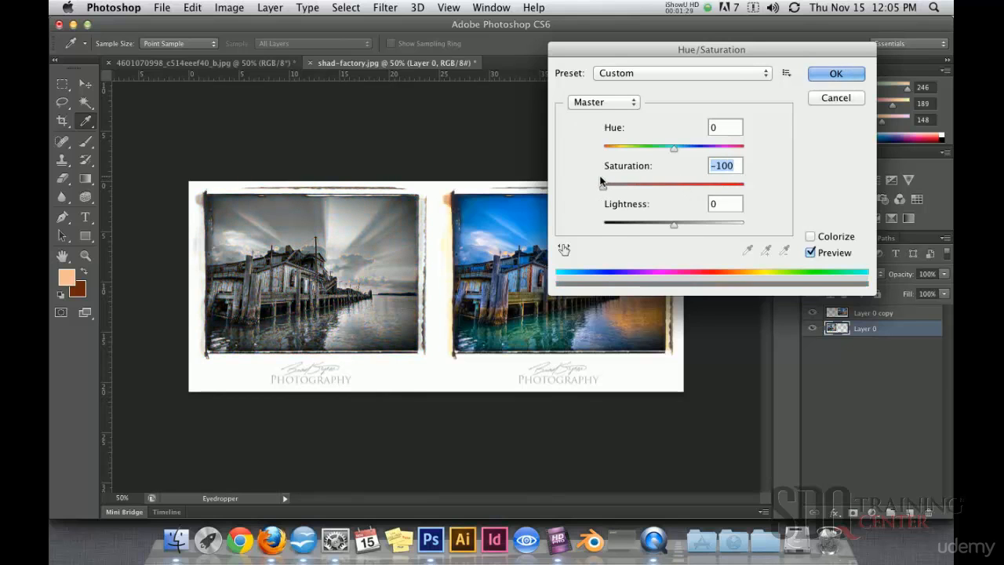
{"action": "left_click", "coordinate": [834, 74]}
{"action": "key", "text": "v"}
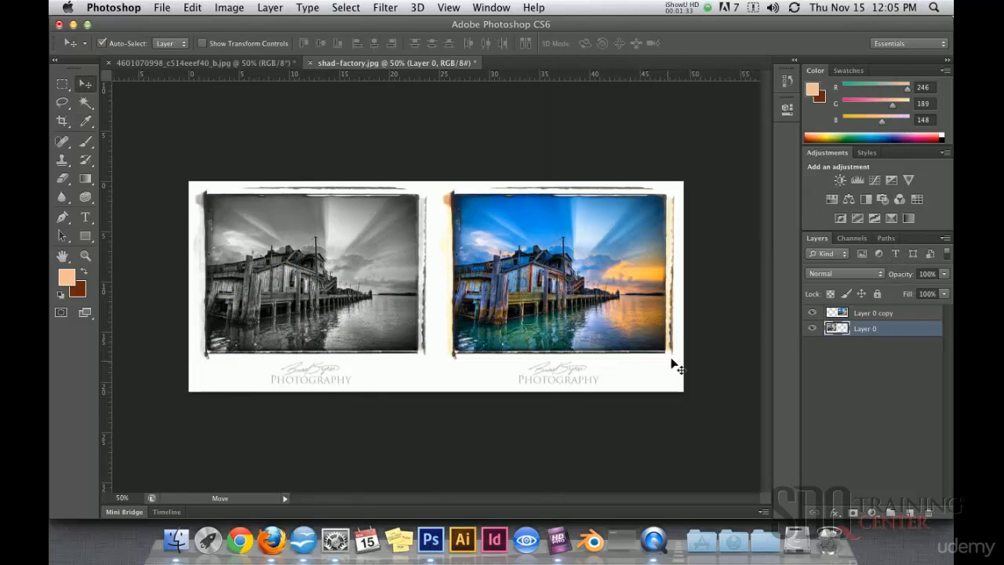
Start a Black & White adjustment on the duplicate layer with Reds at 102% and Yellows at 138%.
{"action": "left_click", "coordinate": [836, 314]}
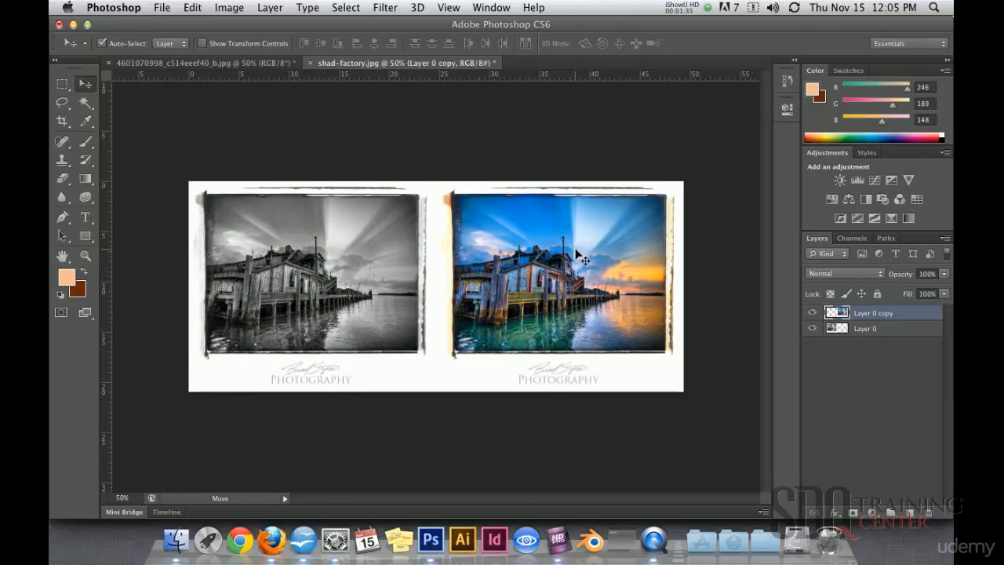
{"action": "left_click", "coordinate": [228, 8]}
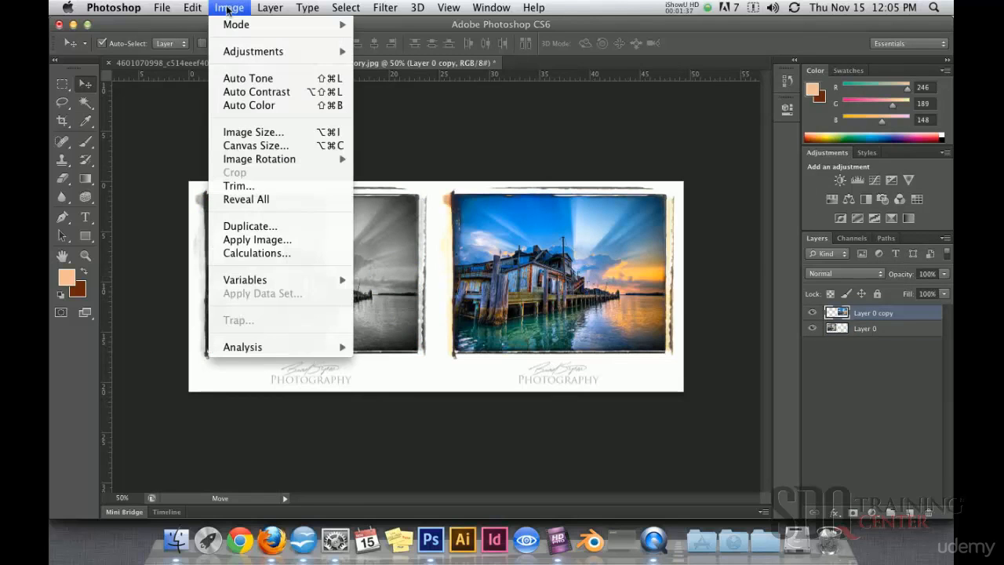
{"action": "mouse_move", "coordinate": [245, 52]}
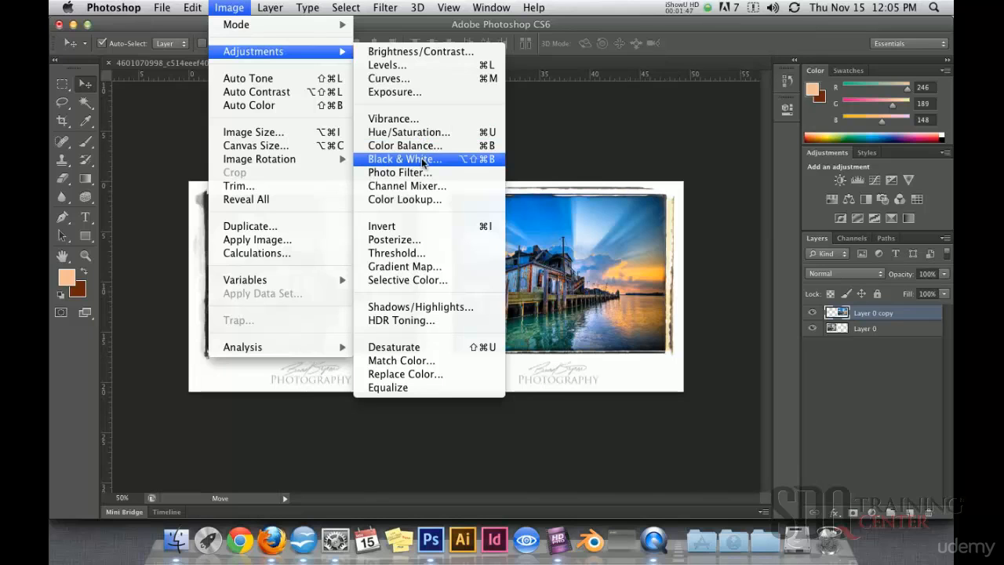
{"action": "left_click", "coordinate": [484, 160]}
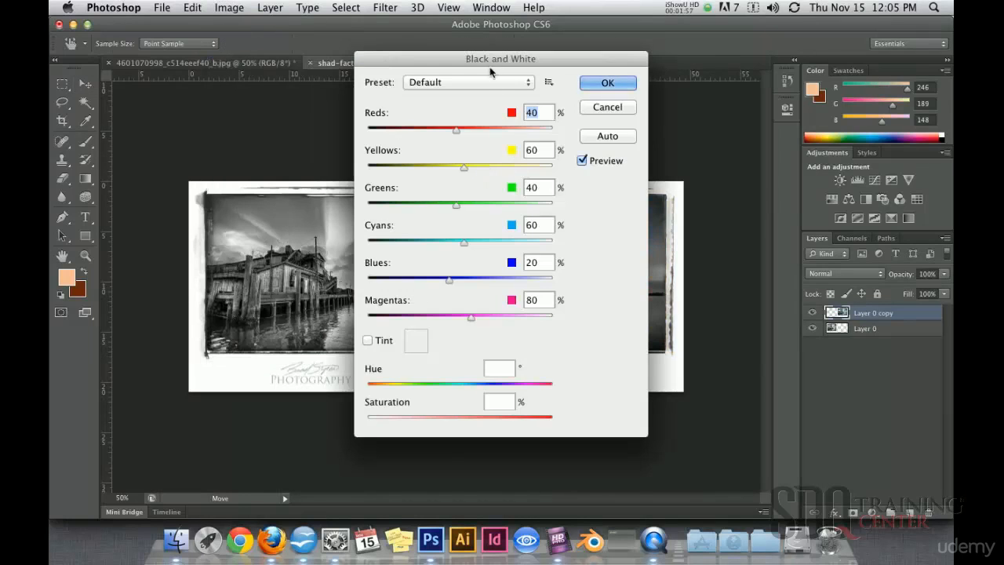
{"action": "left_click_drag", "start_coordinate": [490, 64], "coordinate": [434, 374]}
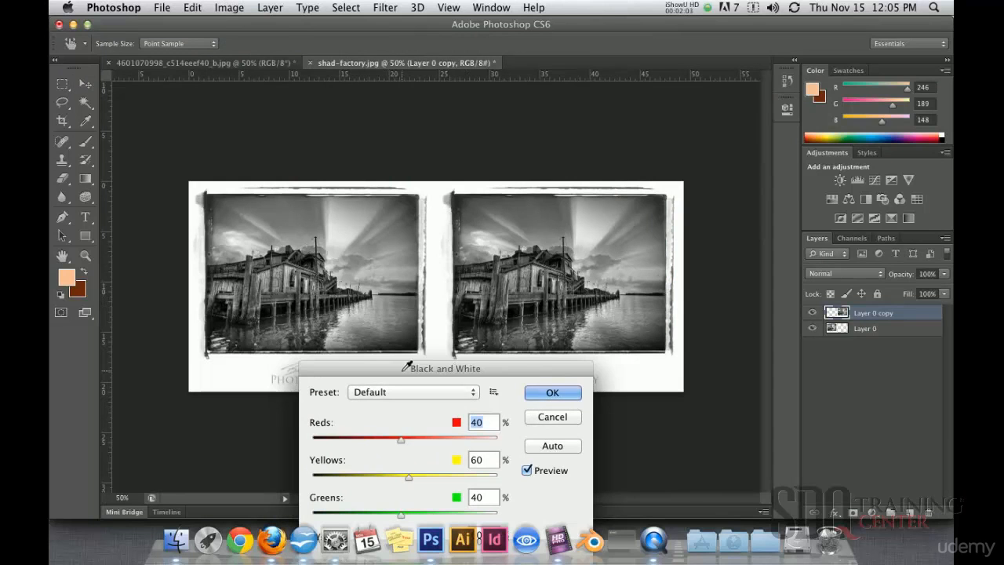
{"action": "left_click_drag", "start_coordinate": [394, 363], "coordinate": [794, 65]}
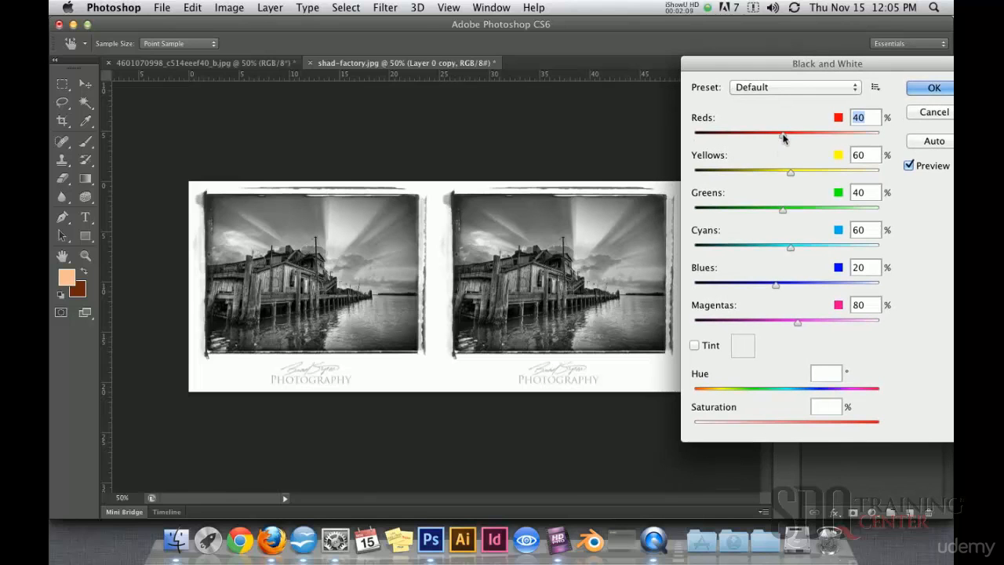
{"action": "left_click_drag", "start_coordinate": [782, 135], "coordinate": [806, 138]}
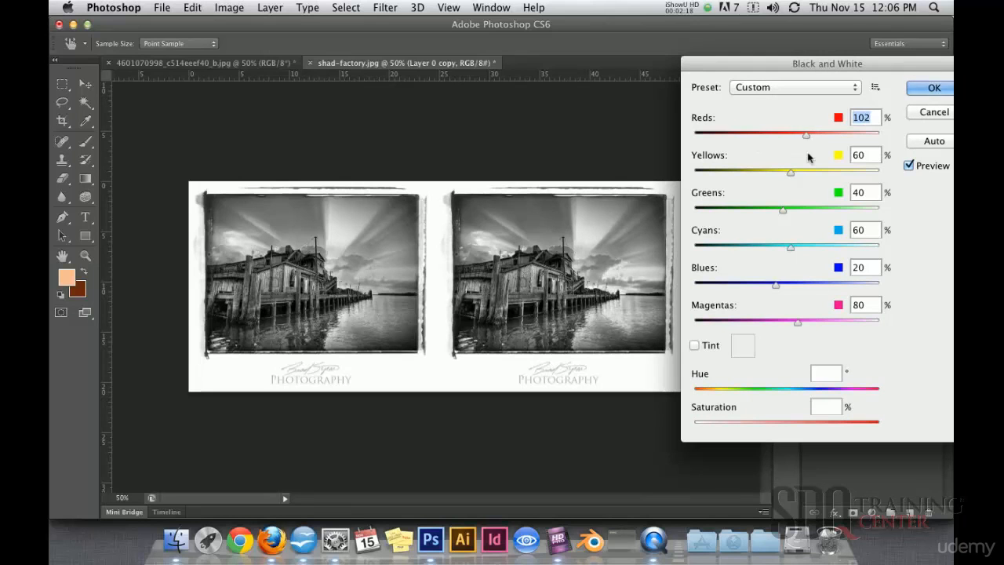
{"action": "left_click_drag", "start_coordinate": [792, 173], "coordinate": [819, 174]}
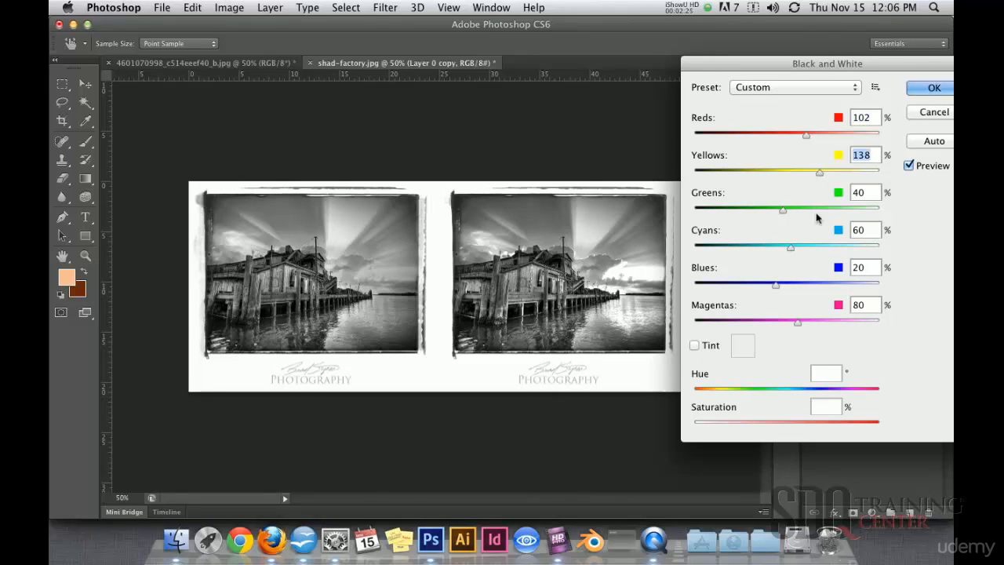
Apply the Black & White adjustment with Blues -40%, Magentas 165%, Cyans 72% and Greens -56%, and switch to the poppy field photo.
{"action": "left_click_drag", "start_coordinate": [777, 287], "coordinate": [755, 290]}
{"action": "left_click_drag", "start_coordinate": [800, 326], "coordinate": [829, 328]}
{"action": "mouse_move", "coordinate": [790, 246]}
{"action": "left_mouse_down"}
{"action": "mouse_move", "coordinate": [821, 248]}
{"action": "mouse_move", "coordinate": [768, 251]}
{"action": "mouse_move", "coordinate": [808, 248]}
{"action": "mouse_move", "coordinate": [795, 251]}
{"action": "left_mouse_up"}
{"action": "left_click_drag", "start_coordinate": [782, 210], "coordinate": [747, 228]}
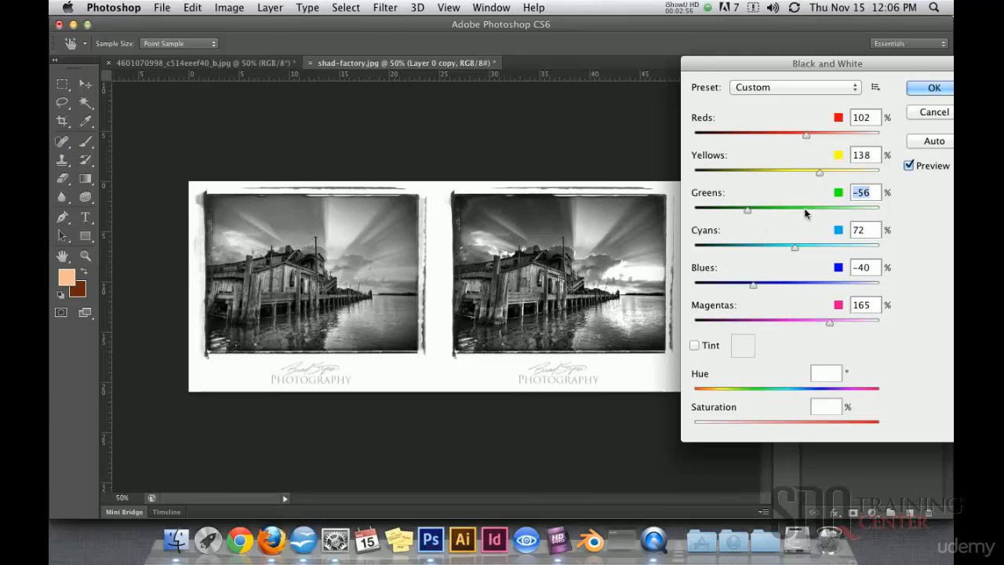
{"action": "left_click", "coordinate": [931, 88]}
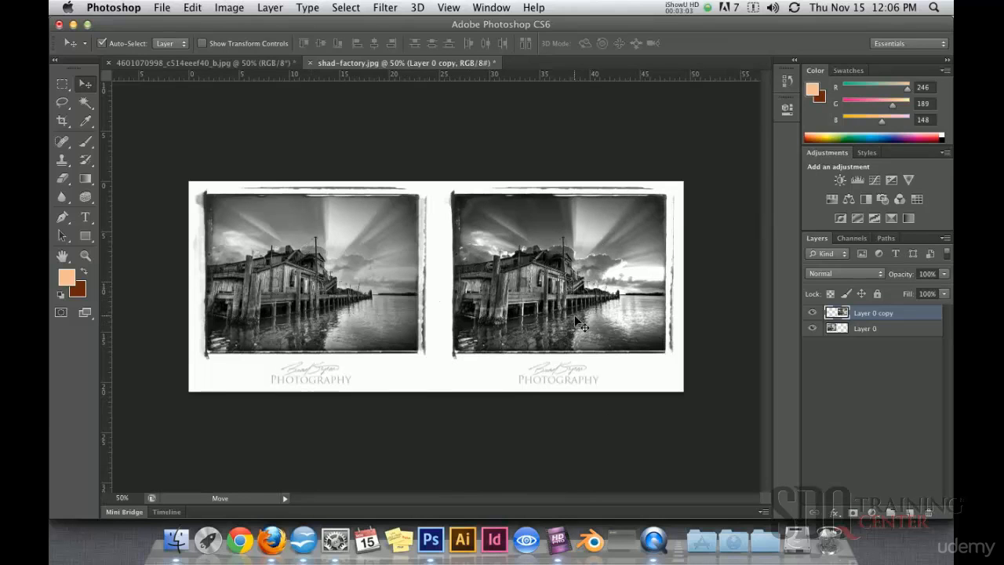
{"action": "left_click", "coordinate": [229, 64]}
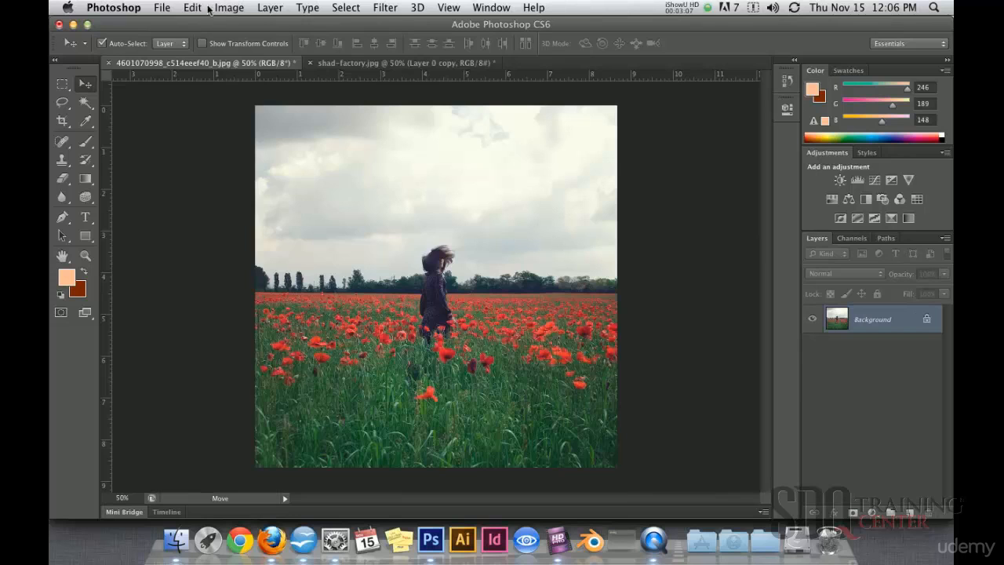
Try the Desaturate adjustment on the poppy field photo and undo it.
{"action": "left_click", "coordinate": [229, 10]}
{"action": "mouse_move", "coordinate": [256, 53]}
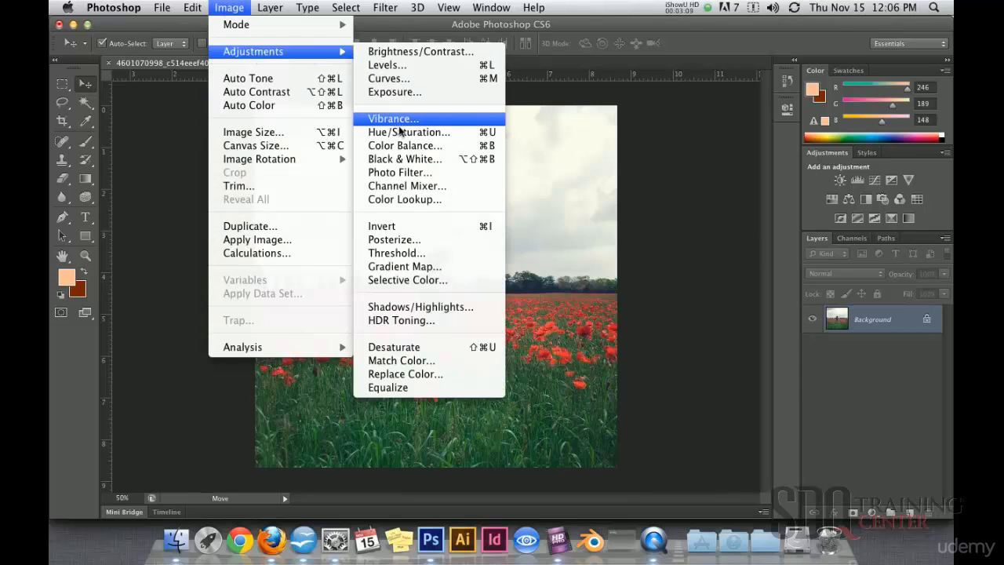
{"action": "left_click", "coordinate": [417, 355]}
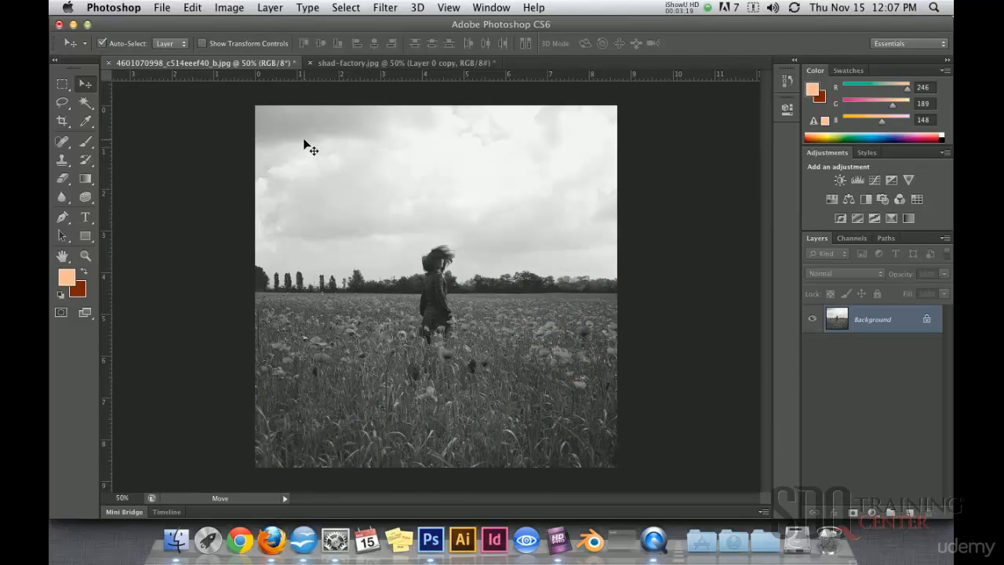
{"action": "key", "text": "super+z"}
Start a Black & White adjustment on the poppy field photo, raising Reds to 106%.
{"action": "left_click", "coordinate": [230, 9]}
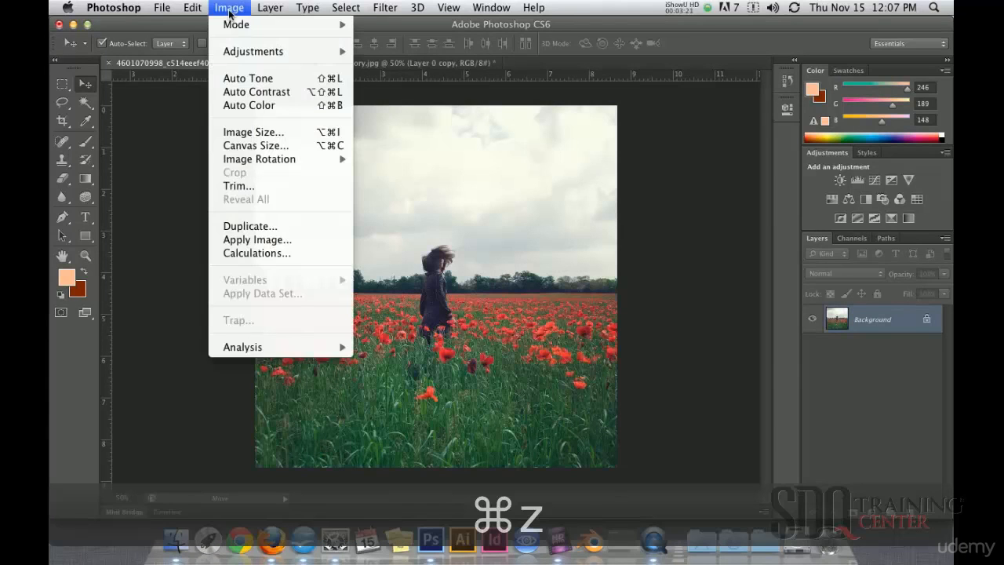
{"action": "mouse_move", "coordinate": [243, 54]}
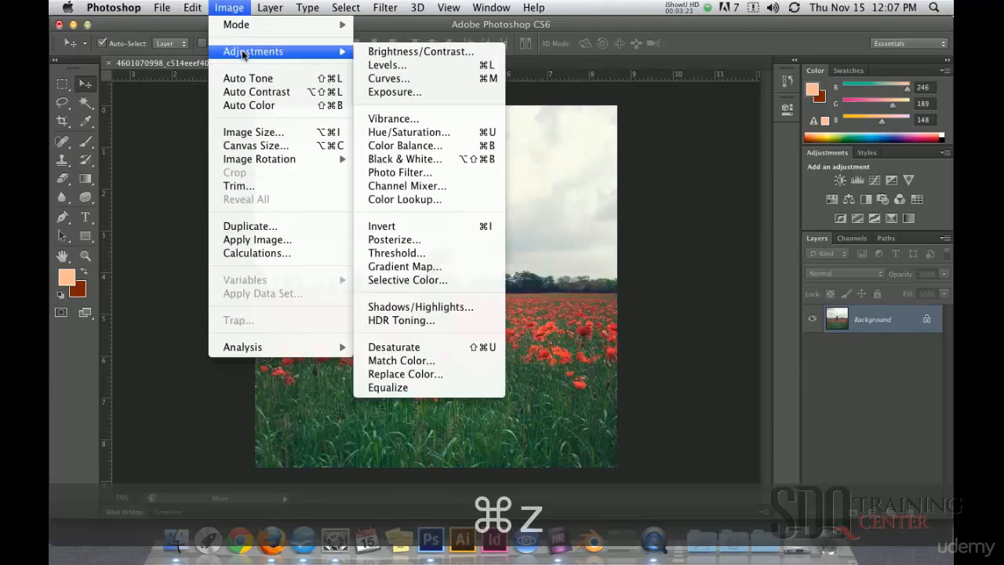
{"action": "left_click", "coordinate": [422, 160]}
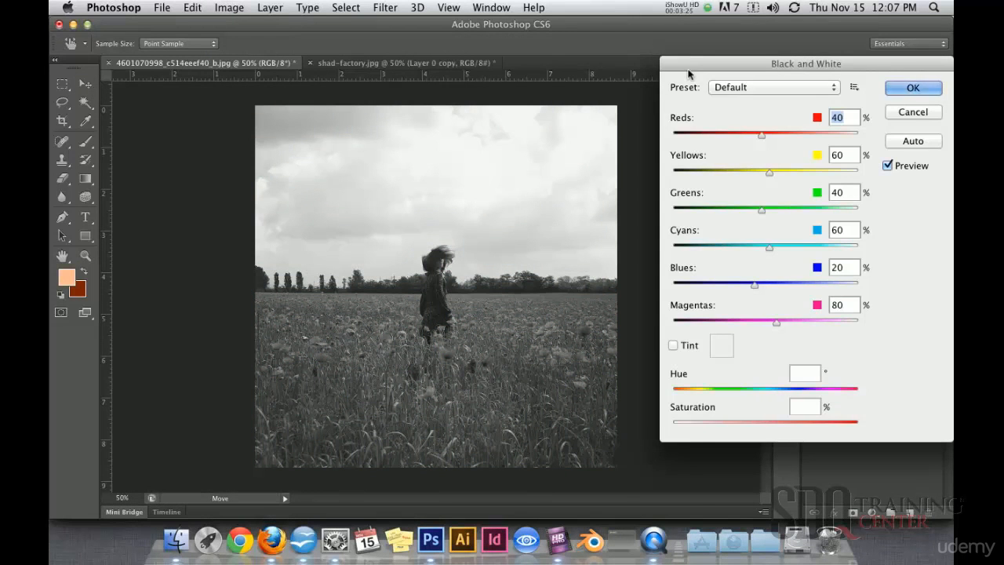
{"action": "left_click_drag", "start_coordinate": [697, 13], "coordinate": [672, 42]}
{"action": "left_click_drag", "start_coordinate": [743, 112], "coordinate": [769, 114]}
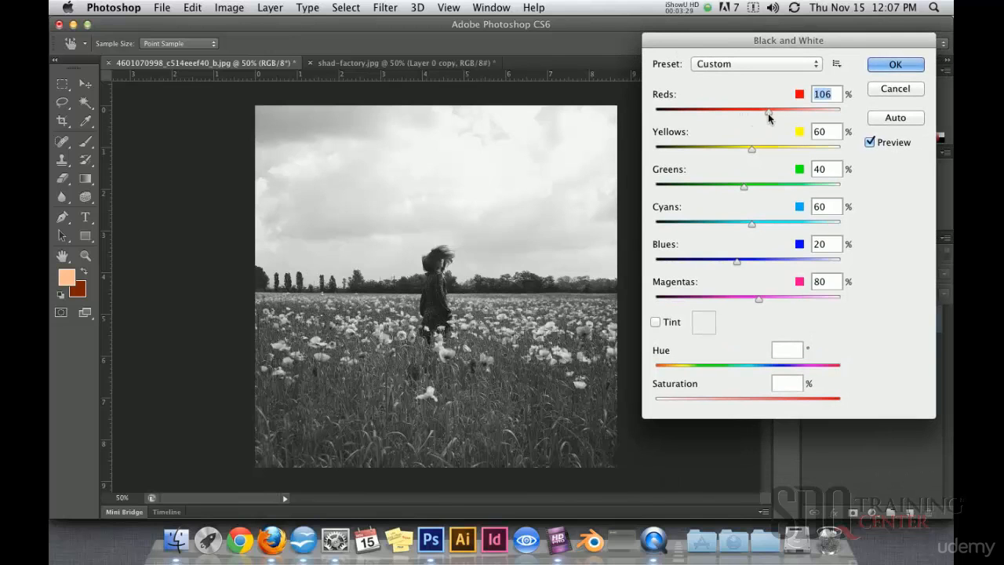
Set Greens to -42%, Blues to -103% and Magentas to 186%, lower Yellows, and apply the Black & White adjustment to the poppy photo.
{"action": "left_click_drag", "start_coordinate": [730, 193], "coordinate": [713, 193]}
{"action": "left_click_drag", "start_coordinate": [743, 261], "coordinate": [689, 263]}
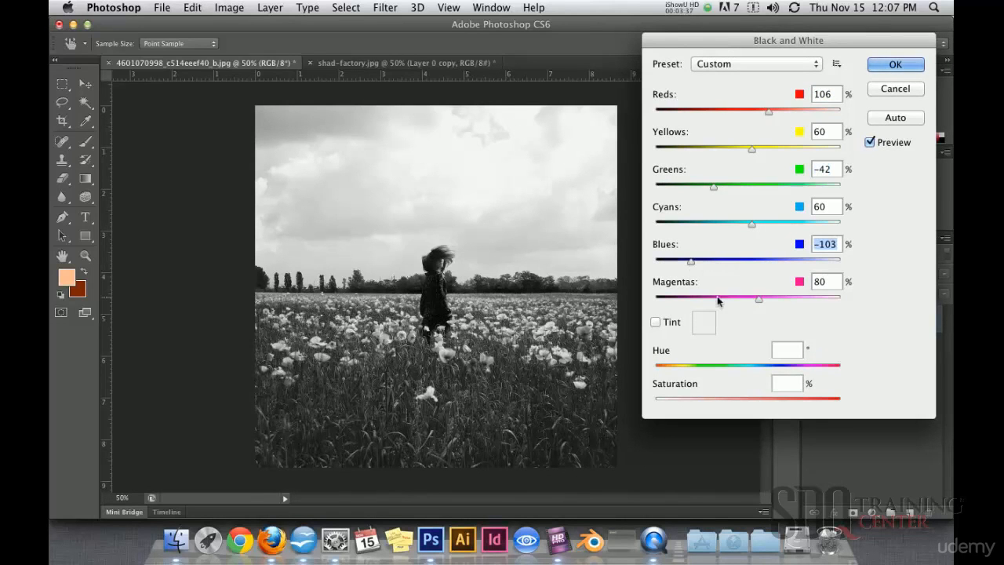
{"action": "left_click_drag", "start_coordinate": [758, 301], "coordinate": [798, 305]}
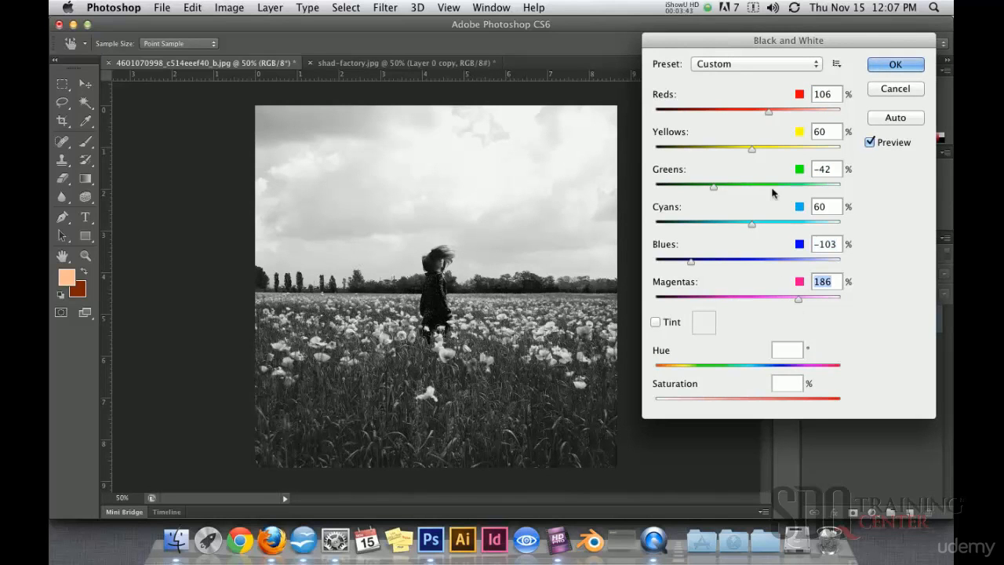
{"action": "left_click_drag", "start_coordinate": [753, 152], "coordinate": [715, 157]}
{"action": "left_click", "coordinate": [883, 66]}
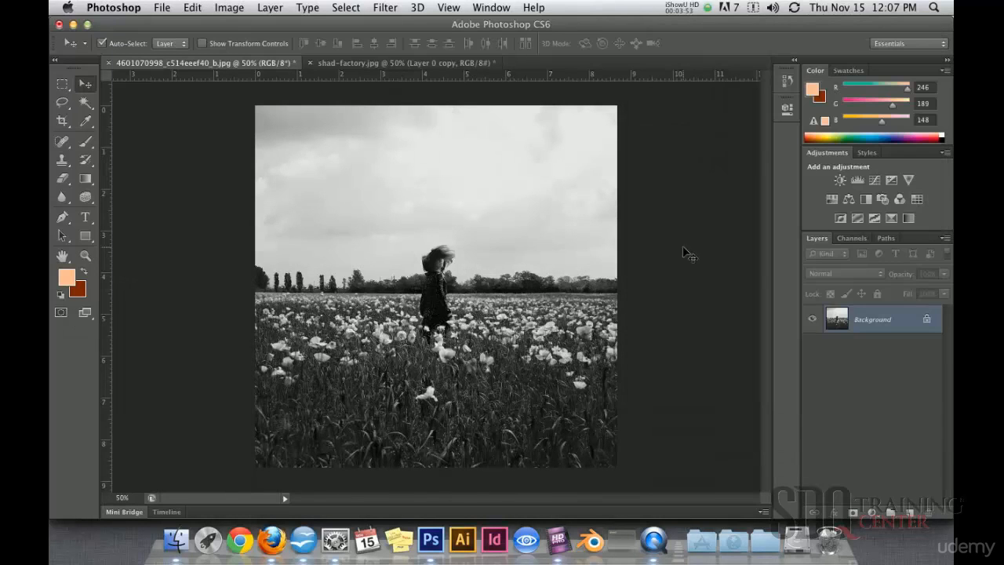
{"action": "left_click", "coordinate": [433, 267], "text": "alt+super"}
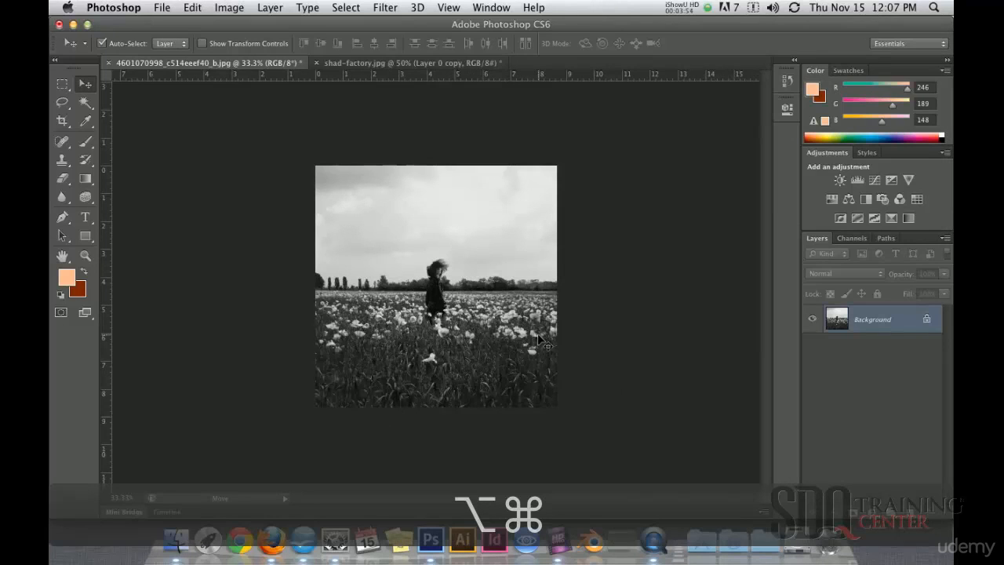